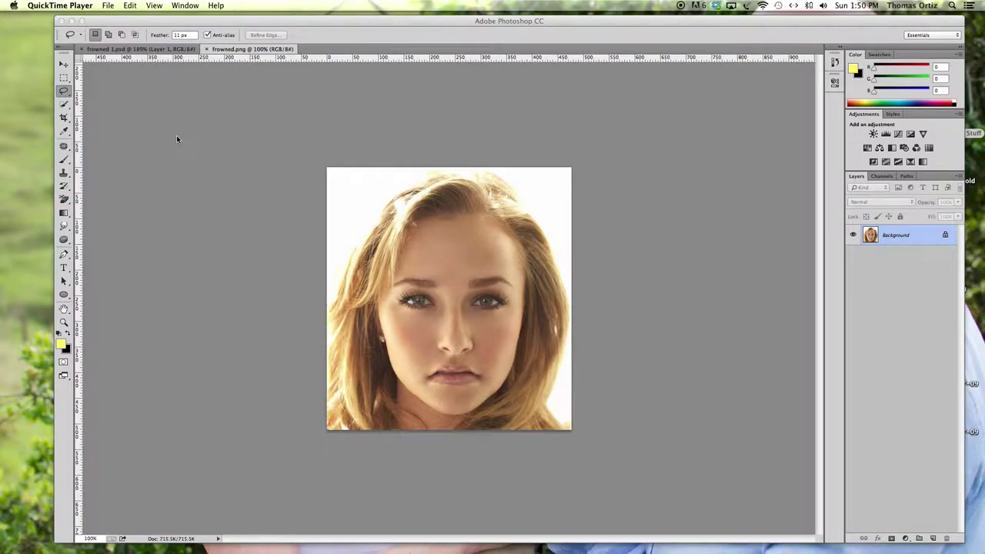
# Step: Draw a freehand lasso selection with an 11 px feather around the mouth and its surrounding skin
pyautogui.click(64, 66)
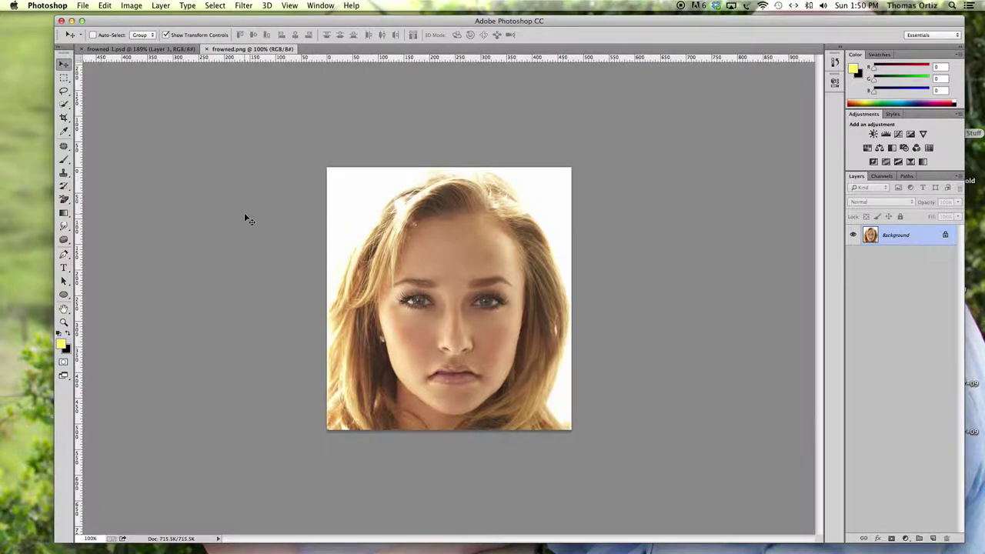
pyautogui.press('super+equal')
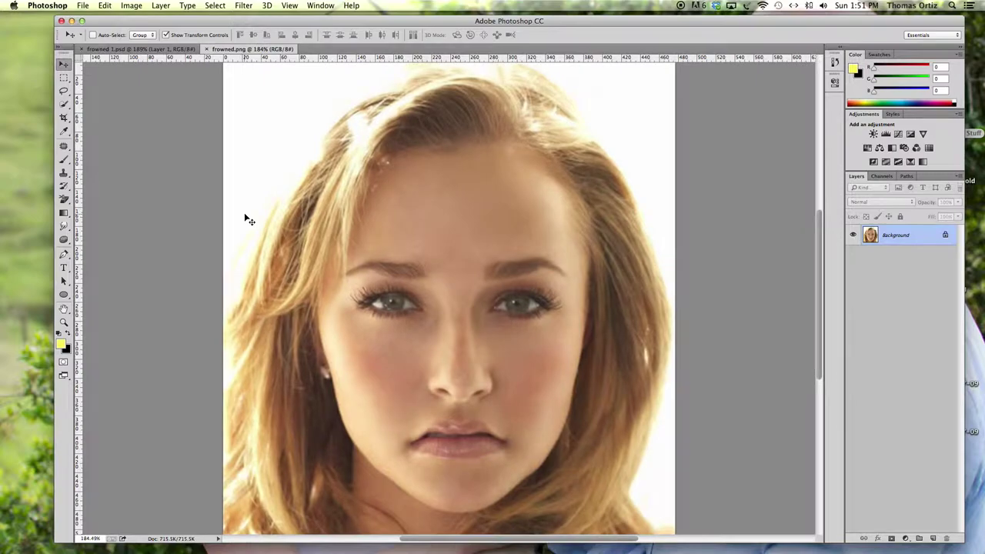
pyautogui.scroll(-5, 248, 220)
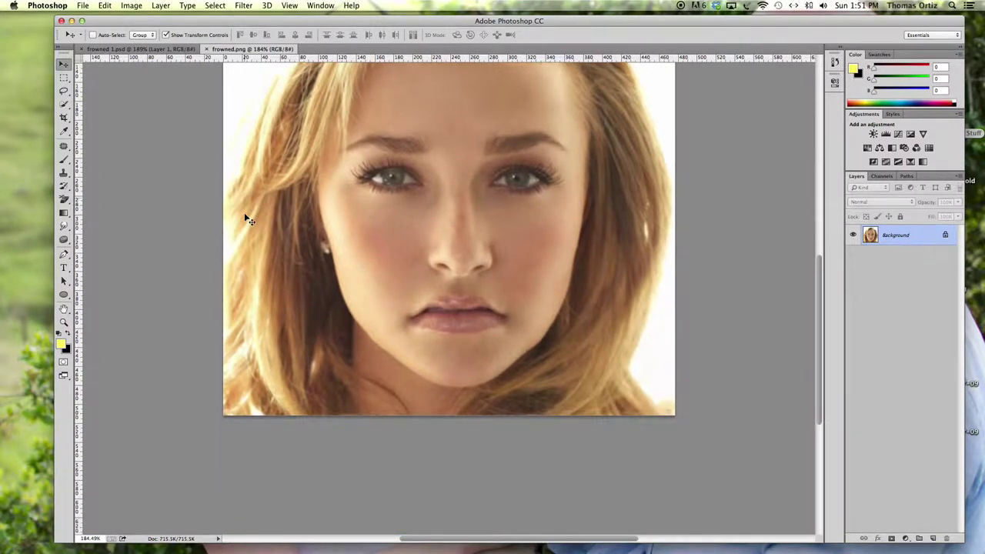
pyautogui.press('super+equal')
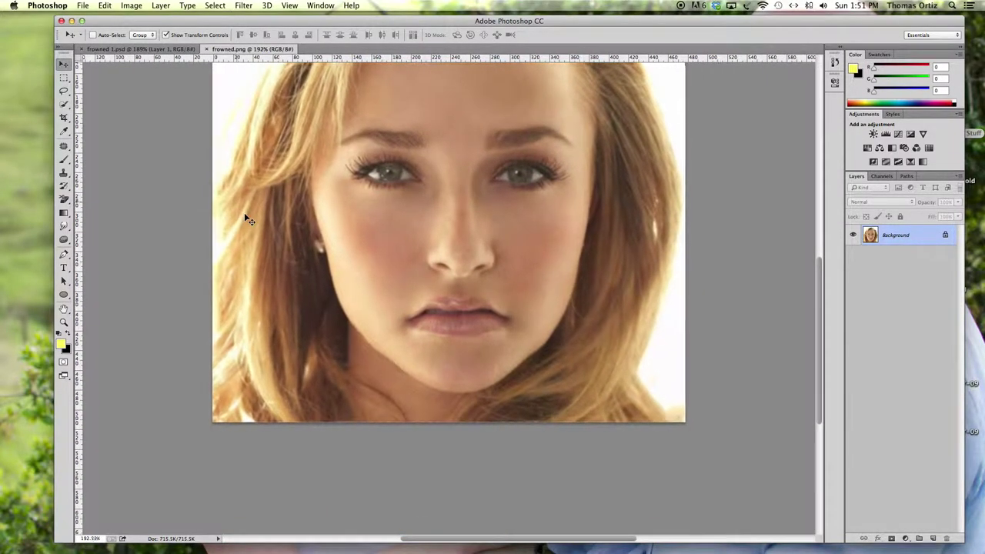
pyautogui.click(64, 92)
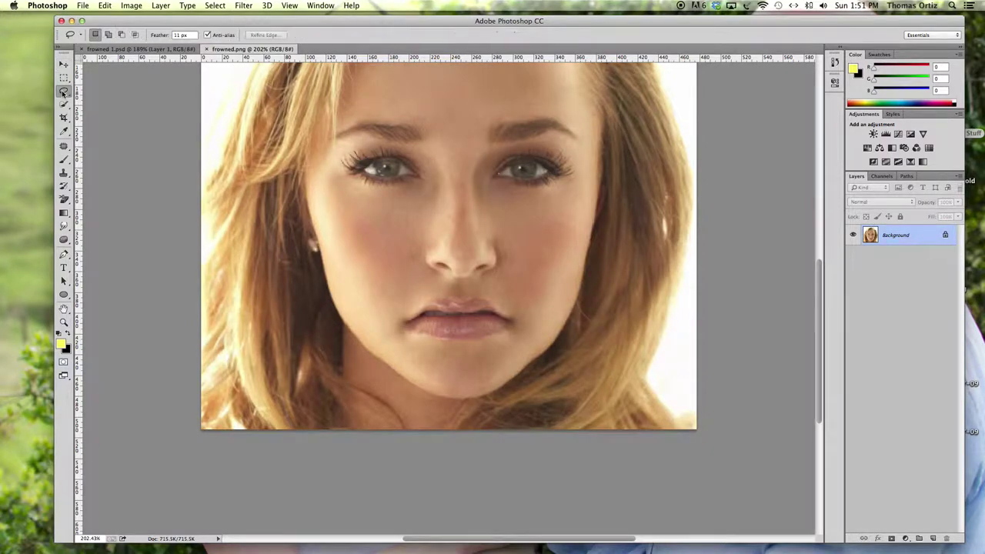
pyautogui.click(64, 92)
pyautogui.moveTo(460, 282)
pyautogui.mouseDown()
pyautogui.moveTo(420, 283)
pyautogui.moveTo(388, 302)
pyautogui.moveTo(379, 325)
pyautogui.moveTo(386, 343)
pyautogui.moveTo(485, 363)
pyautogui.moveTo(529, 350)
pyautogui.moveTo(543, 319)
pyautogui.moveTo(530, 290)
pyautogui.moveTo(460, 283)
pyautogui.mouseUp()
# Step: Copy the selected mouth area to a new layer and check it by briefly hiding the Background layer
pyautogui.click(162, 6)
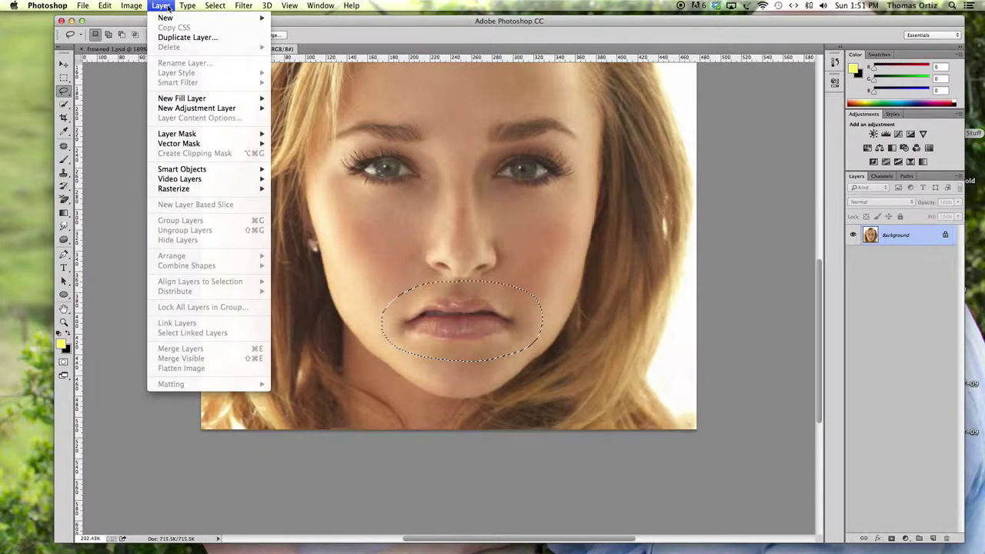
pyautogui.moveTo(170, 18)
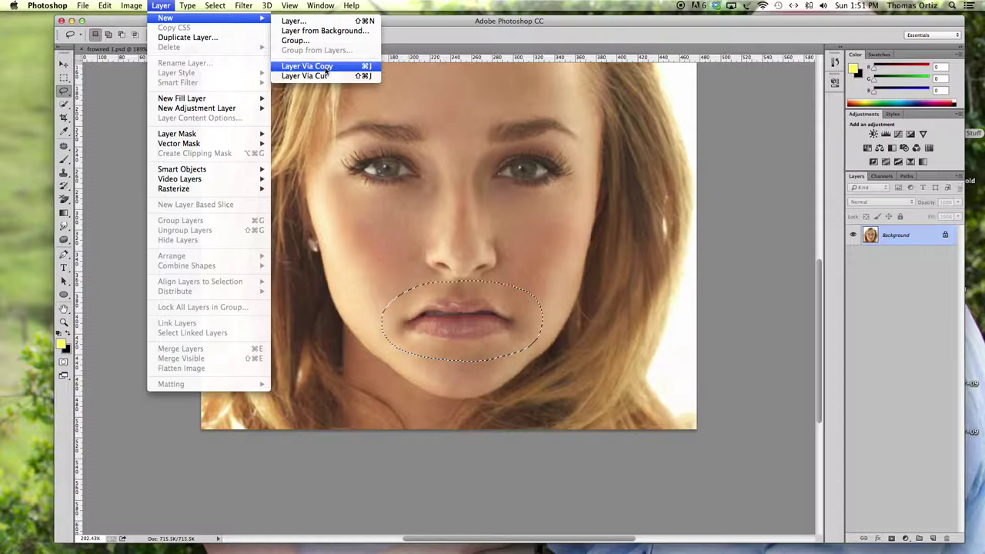
pyautogui.press('Escape')
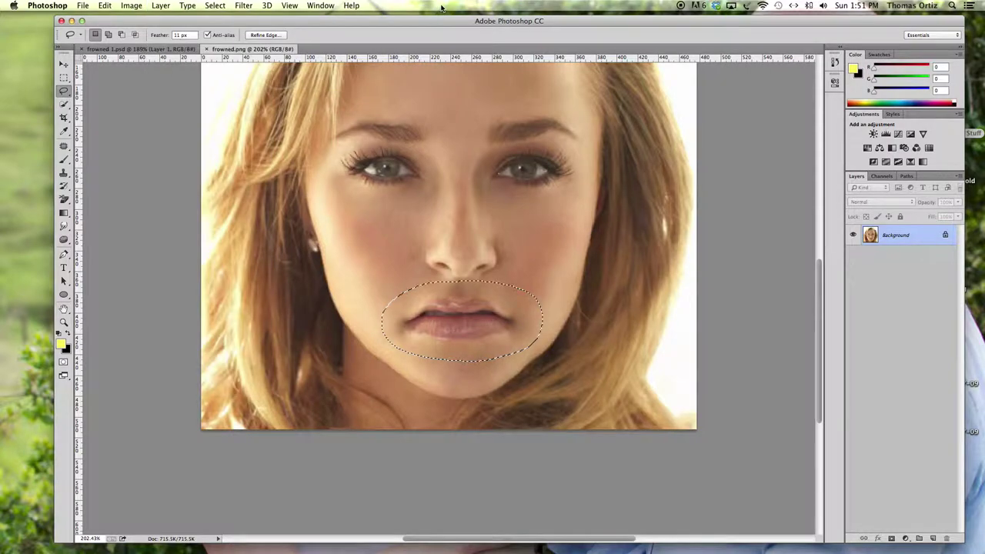
pyautogui.rightClick(449, 316)
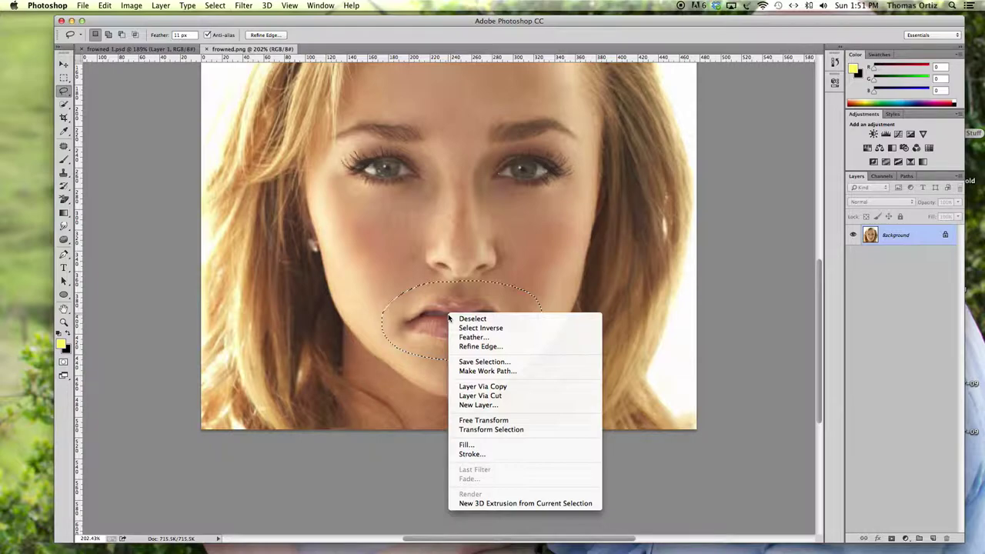
pyautogui.click(496, 387)
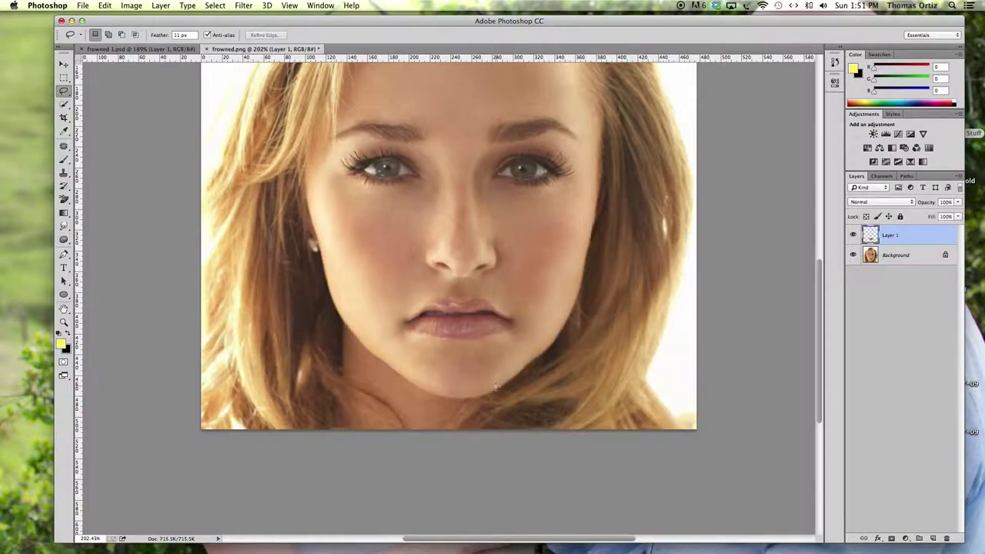
pyautogui.click(853, 256)
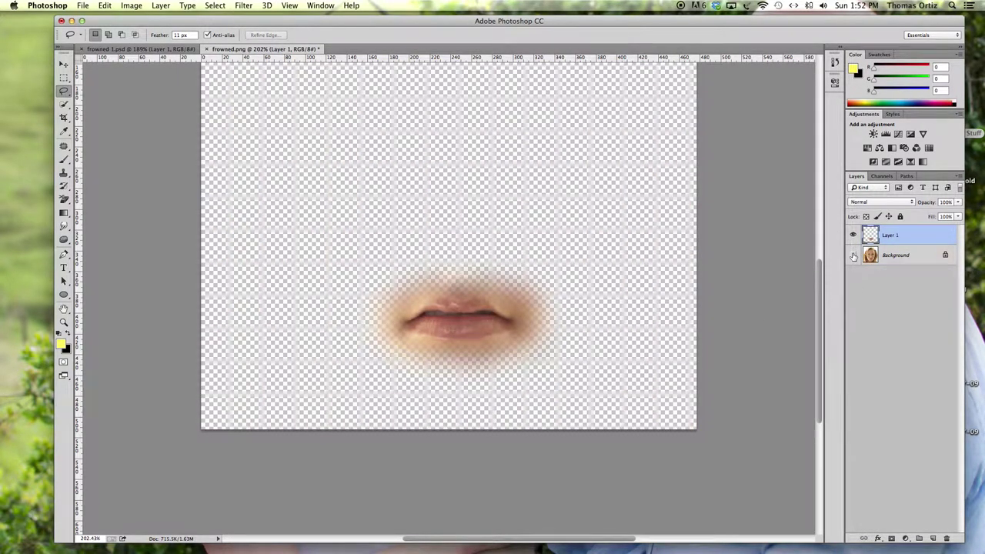
pyautogui.click(853, 257)
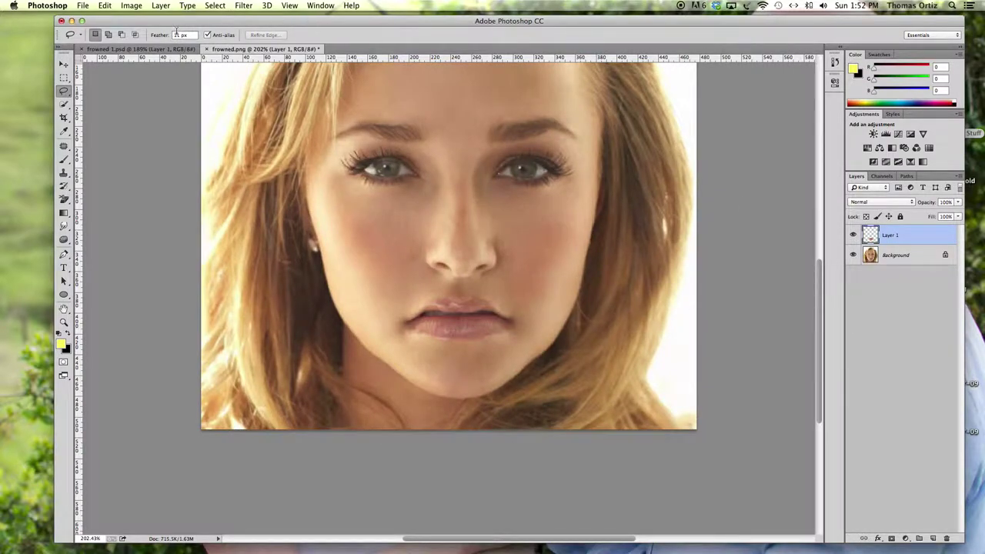
pyautogui.doubleClick(180, 35)
# Step: Start Puppet Warp on the mouth layer, set the mesh density to More Points, and leave the mesh hidden
pyautogui.click(104, 6)
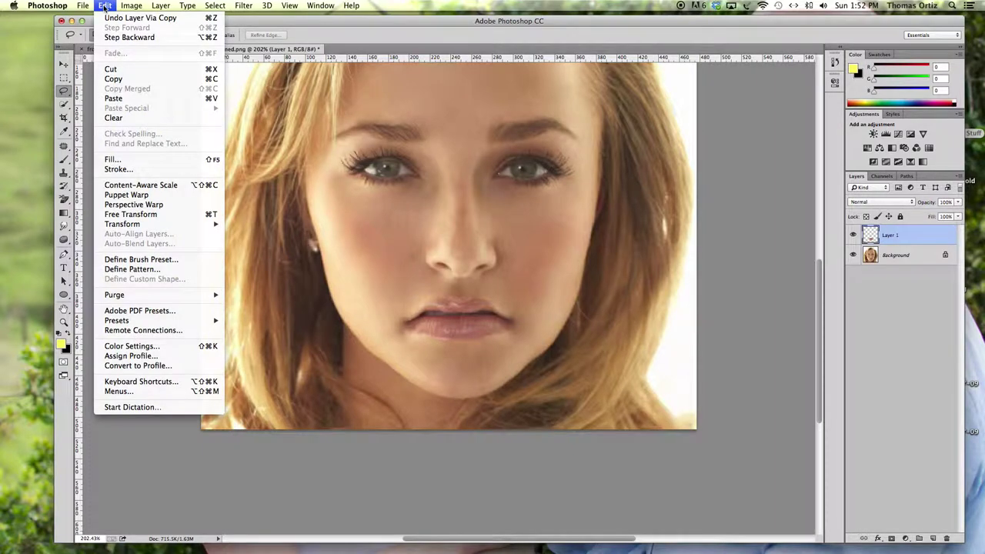
pyautogui.click(128, 196)
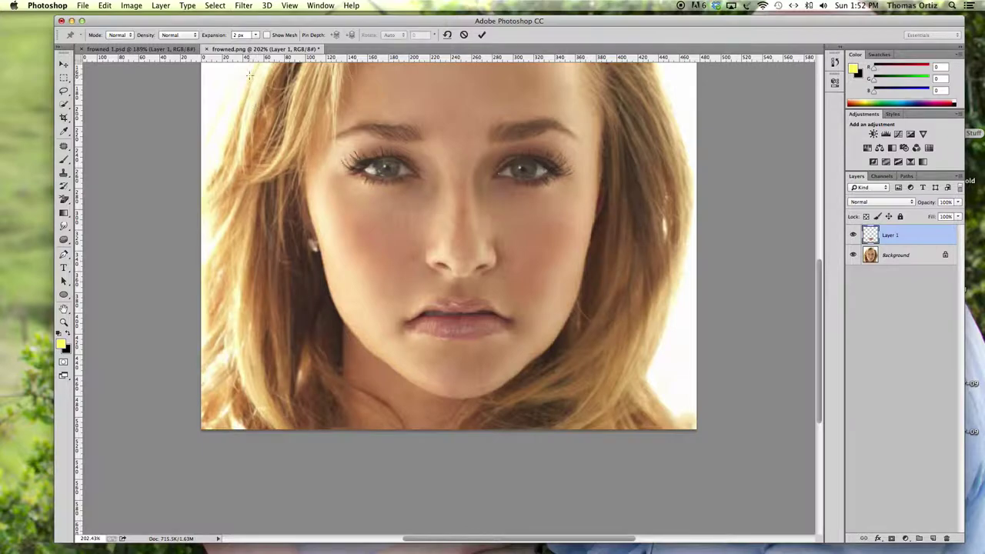
pyautogui.click(266, 35)
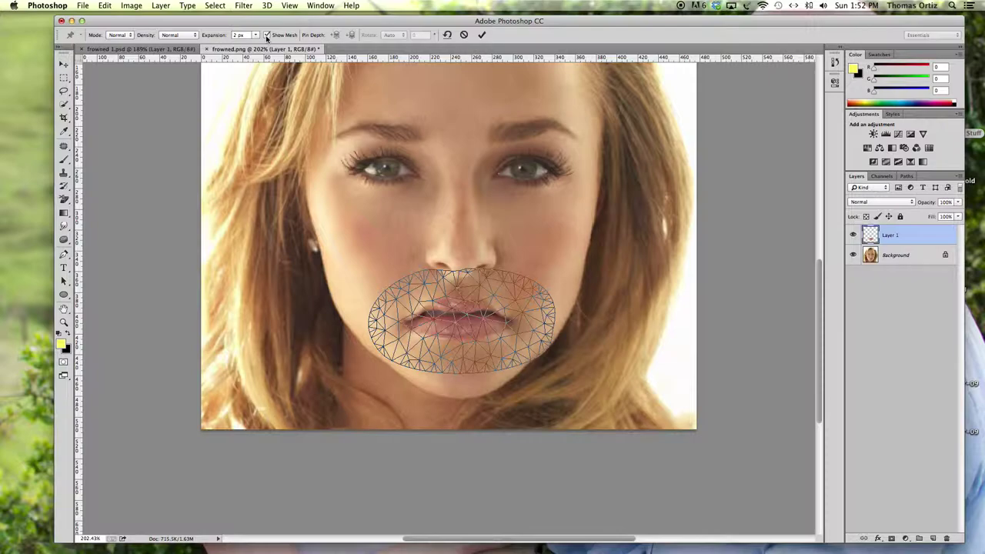
pyautogui.click(196, 36)
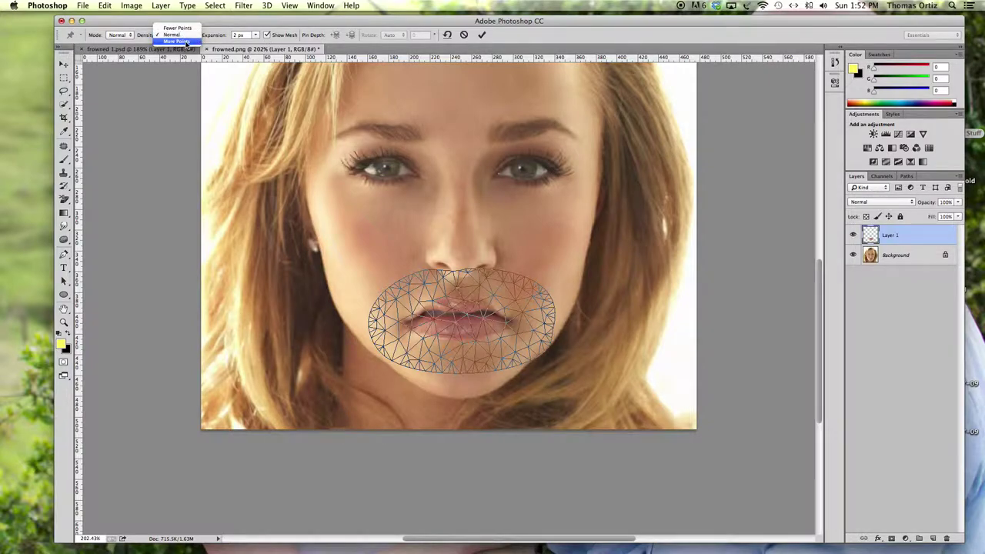
pyautogui.click(186, 42)
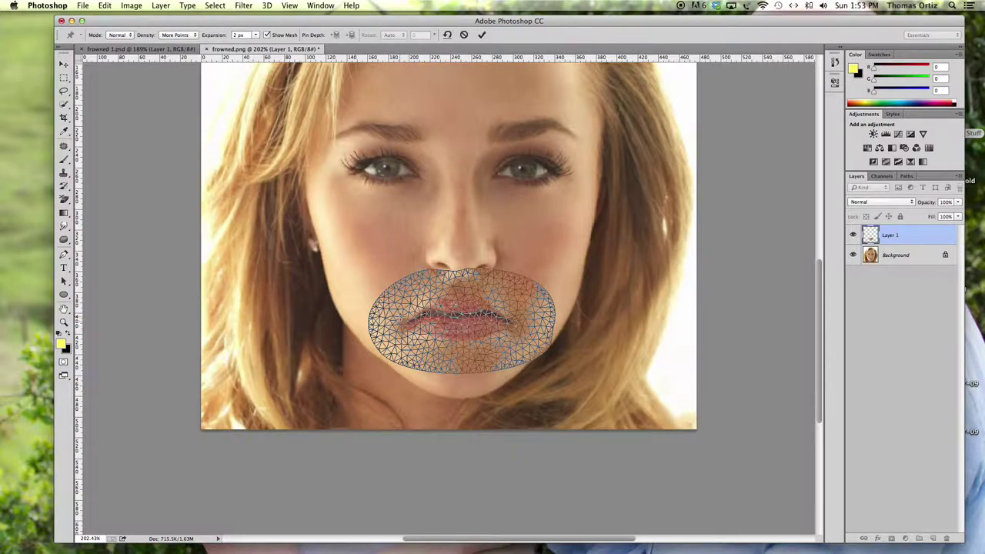
pyautogui.click(266, 35)
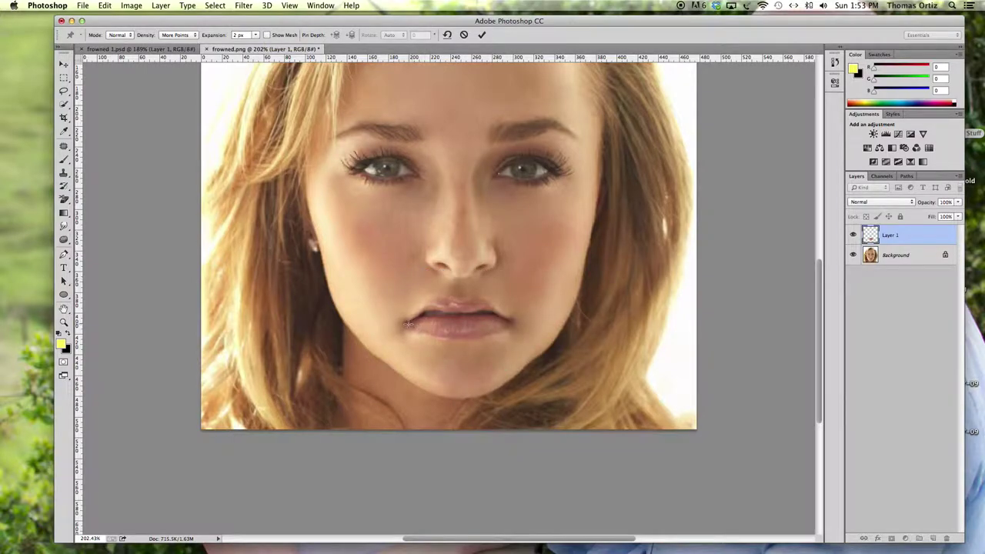
# Step: Place six warp pins around the mouth: two on the upper lip's edge, two on the lower lip's edge, and one at each corner
pyautogui.click(442, 298)
pyautogui.click(477, 298)
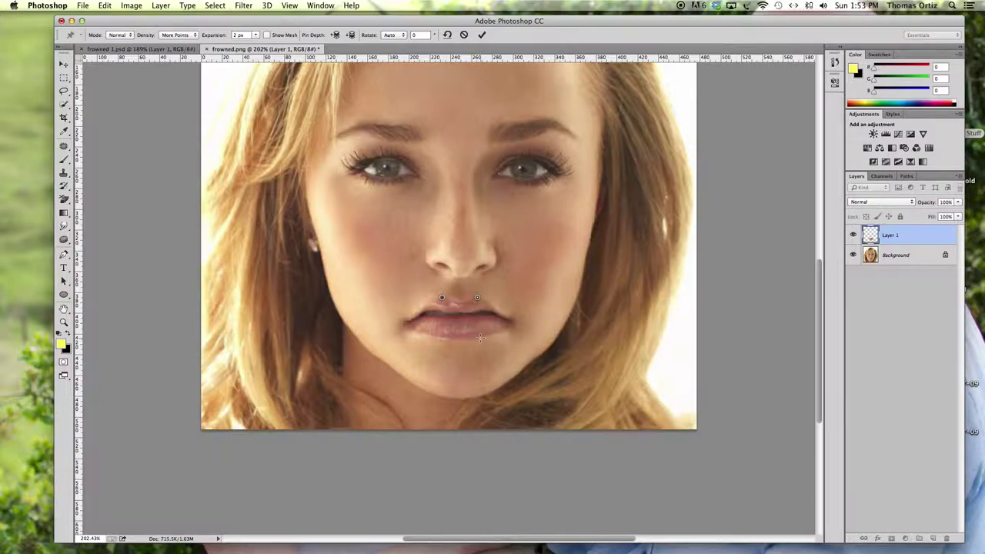
pyautogui.click(479, 337)
pyautogui.click(439, 335)
pyautogui.click(403, 321)
pyautogui.click(510, 321)
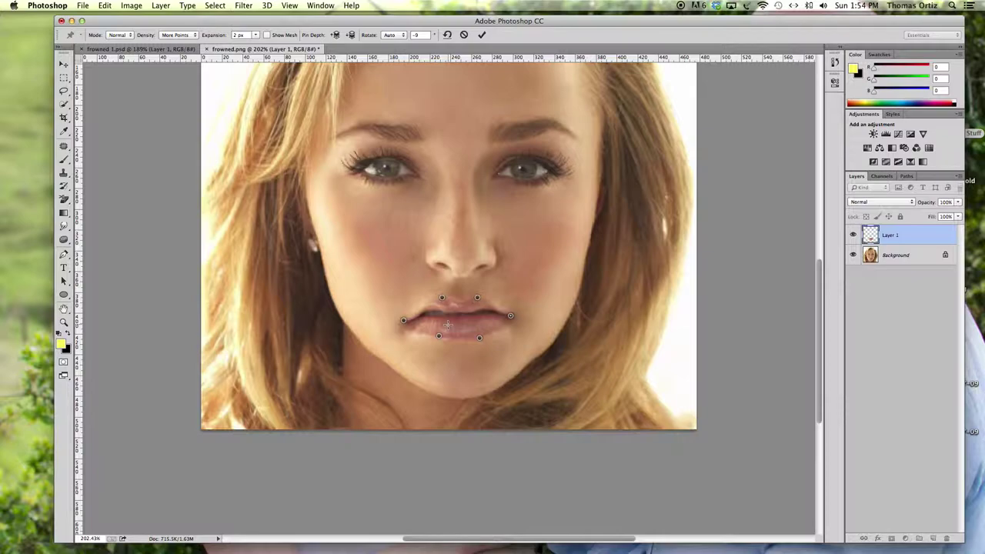
pyautogui.press('super+z')
# Step: Try shifting all six pins upward together and then pulling the mouth-corner pins up, undoing each move
pyautogui.keyDown('shift'); pyautogui.click(403, 320); pyautogui.keyUp('shift')
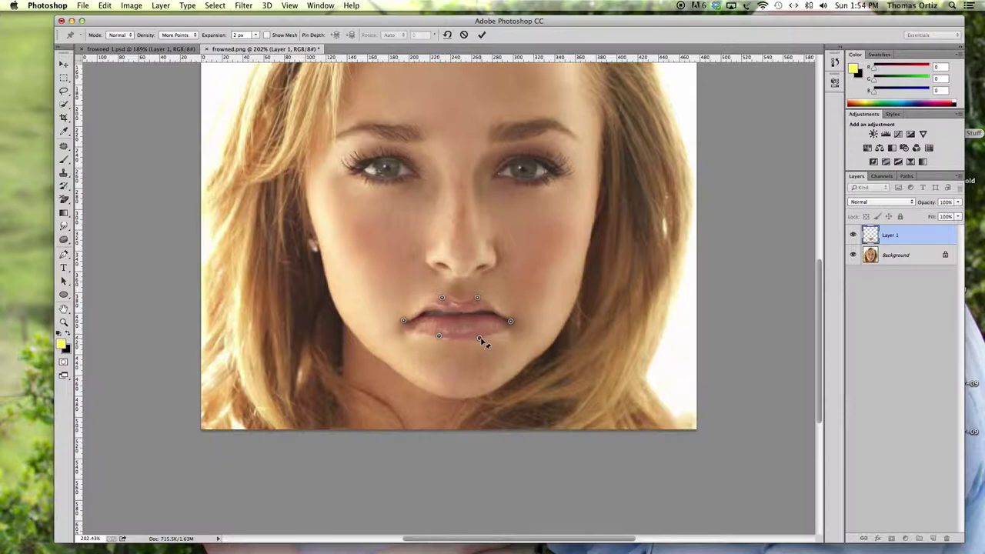
pyautogui.press('Up')
pyautogui.press('Up')
pyautogui.press('Up')
pyautogui.press('Up')
pyautogui.press('Up')
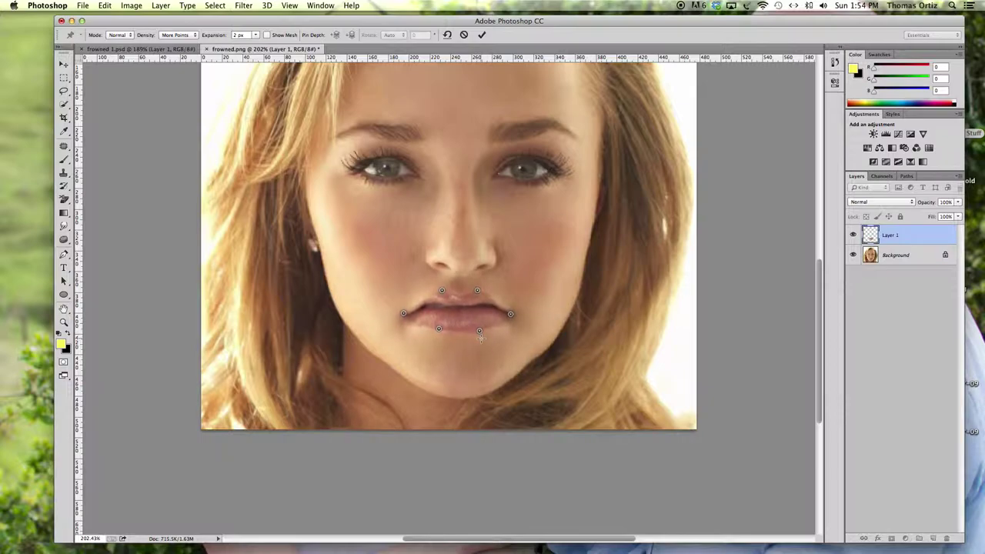
pyautogui.press('super+z')
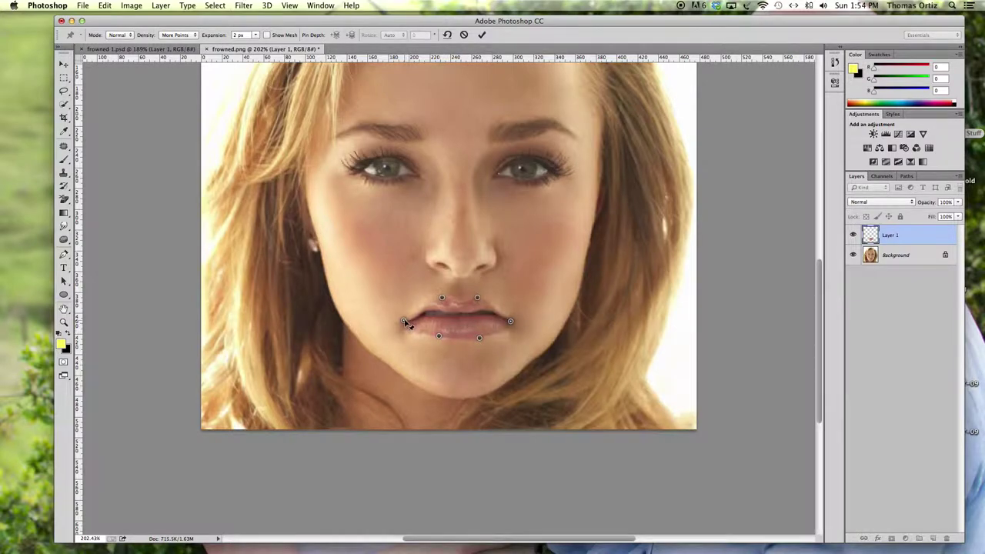
pyautogui.moveTo(405, 323); pyautogui.dragTo(395, 289)
pyautogui.press('super+z')
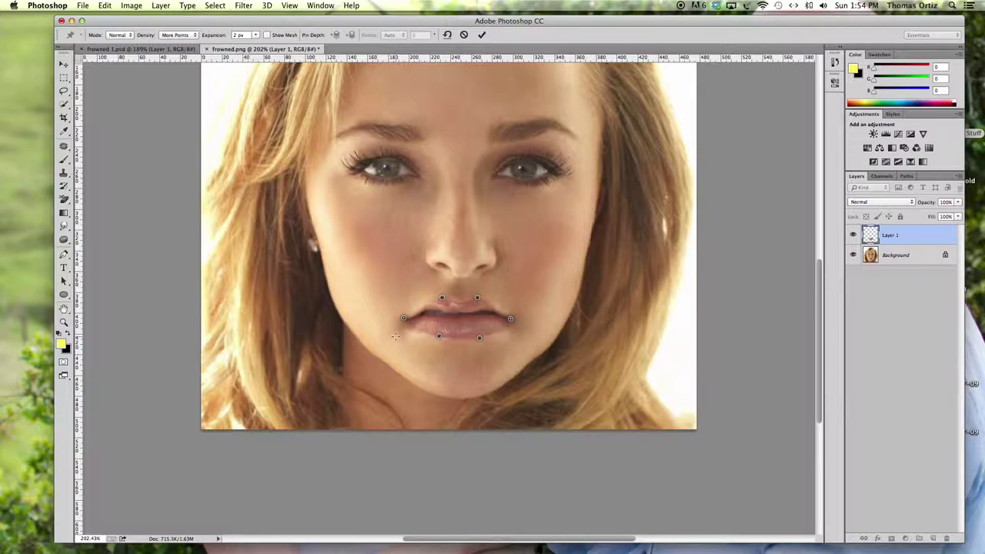
# Step: Nudge the two mouth-corner pins upward in small increments to turn the frown into a slight smile
pyautogui.press('Up')
pyautogui.press('Up')
pyautogui.press('Up')
pyautogui.press('Up')
pyautogui.press('Up')
pyautogui.press('Up')
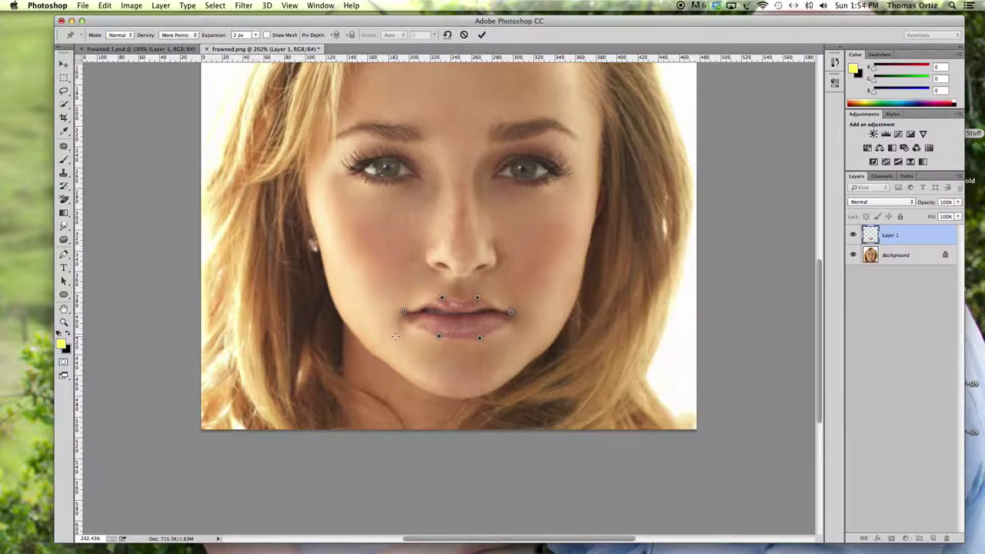
pyautogui.press('Up')
pyautogui.press('Up')
pyautogui.press('Up')
pyautogui.press('Up')
pyautogui.press('Up')
pyautogui.press('Up')
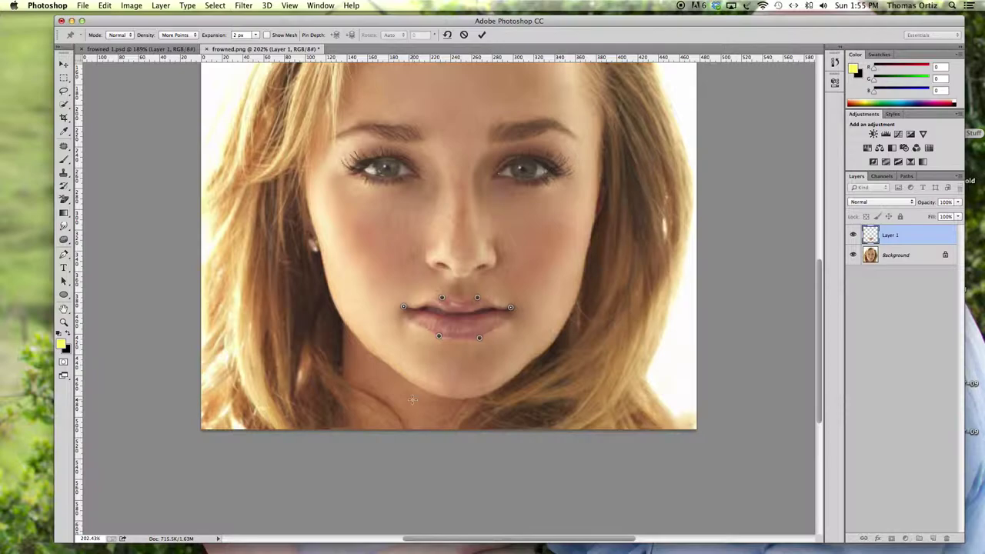
# Step: Move the mouth-corner pins in large increments, first down into an exaggerated frown and then up into an exaggerated smile
pyautogui.hotkey('shift', 'Down')
pyautogui.hotkey('shift', 'Down')
pyautogui.hotkey('shift', 'Down')
pyautogui.hotkey('shift', 'Down')
pyautogui.hotkey('shift', 'Down')
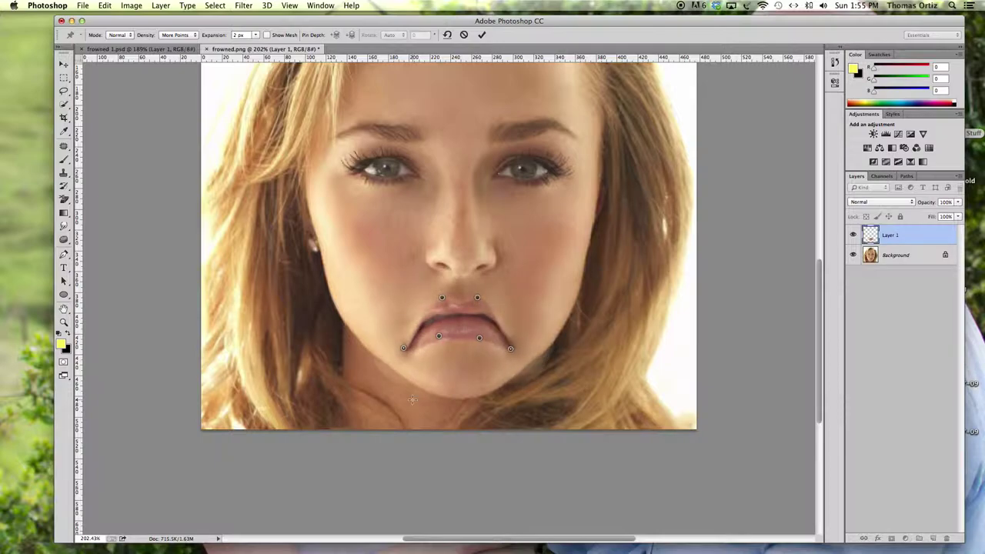
pyautogui.hotkey('shift', 'Up')
pyautogui.hotkey('shift', 'Up')
pyautogui.hotkey('shift', 'Up')
pyautogui.hotkey('shift', 'Up')
pyautogui.hotkey('shift', 'Up')
pyautogui.hotkey('shift', 'Up')
pyautogui.hotkey('shift', 'Up')
pyautogui.hotkey('shift', 'Up')
pyautogui.hotkey('shift', 'Up')
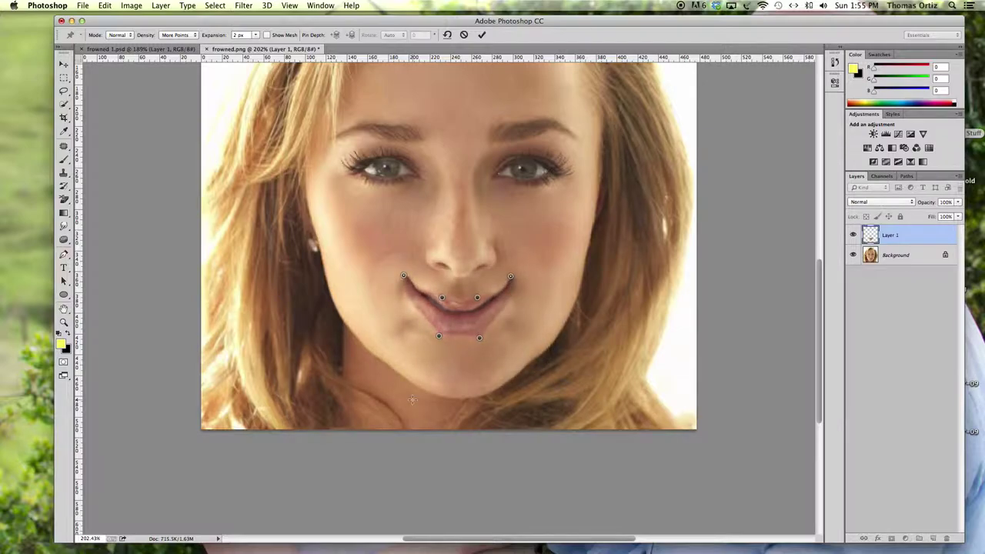
# Step: Lower the mouth-corner pins, nudge them back up to a subtle smile, and commit the Puppet Warp
pyautogui.hotkey('shift', 'Down')
pyautogui.hotkey('shift', 'Down')
pyautogui.hotkey('shift', 'Down')
pyautogui.hotkey('shift', 'Down')
pyautogui.hotkey('shift', 'Down')
pyautogui.hotkey('shift', 'Down')
pyautogui.press('Up')
pyautogui.press('Up')
pyautogui.press('Up')
pyautogui.press('Up')
pyautogui.press('Up')
pyautogui.press('Up')
pyautogui.press('Up')
pyautogui.press('Up')
pyautogui.press('Up')
pyautogui.press('Up')
pyautogui.press('Up')
pyautogui.press('Up')
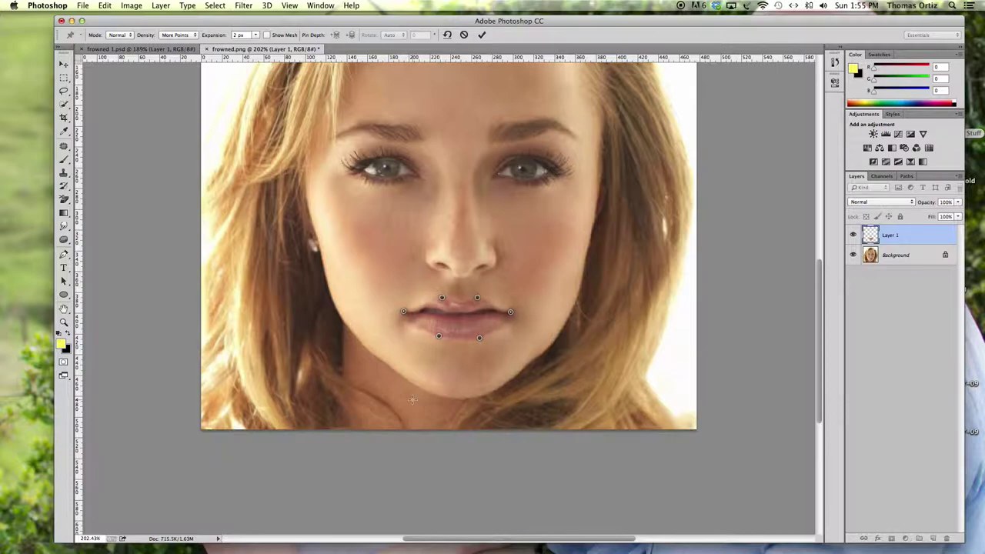
pyautogui.press('Up')
pyautogui.press('Up')
pyautogui.press('Up')
pyautogui.press('Up')
pyautogui.press('Up')
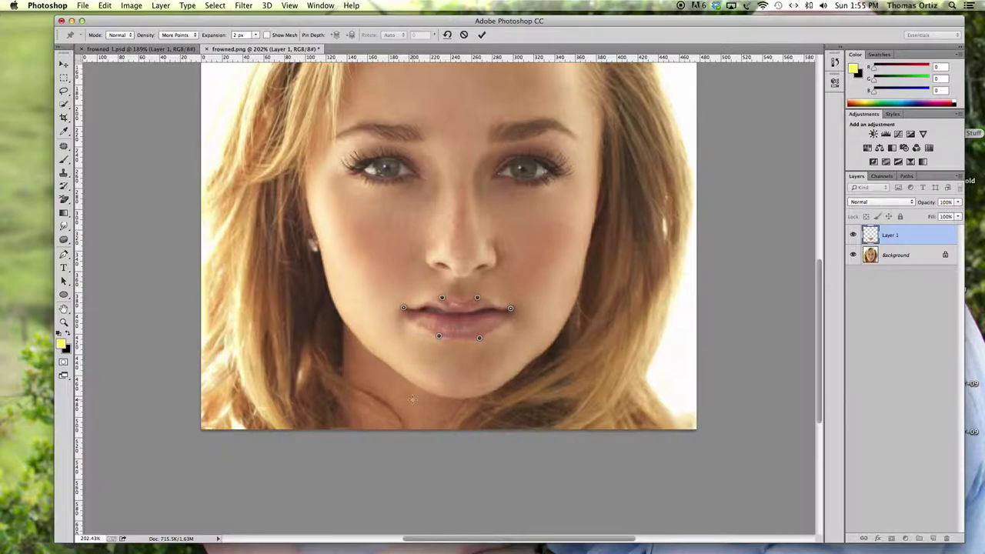
pyautogui.press('Up')
pyautogui.press('Up')
pyautogui.click(481, 35)
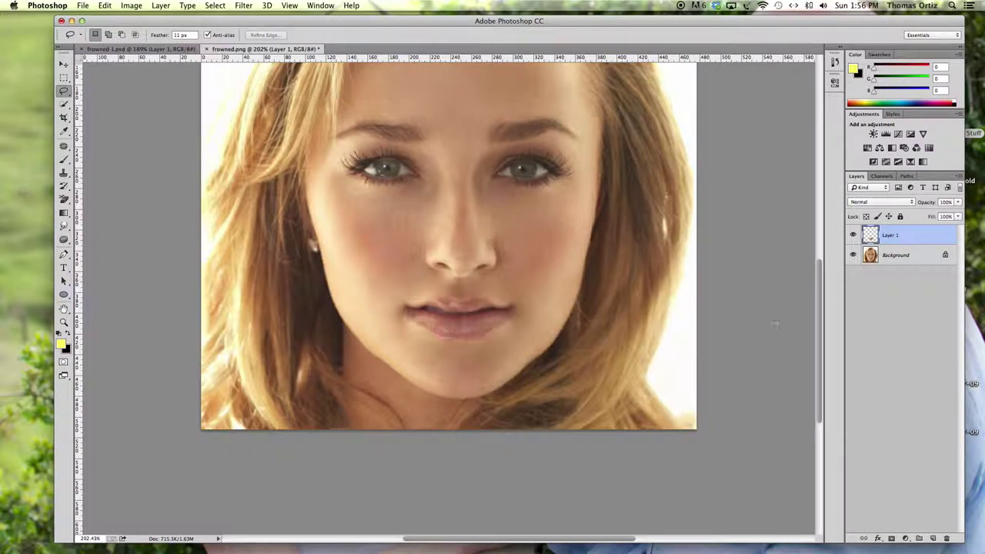
# Step: Compare the face before and after the warp by hiding and reshowing the mouth layer, and view the whole portrait
pyautogui.click(853, 236)
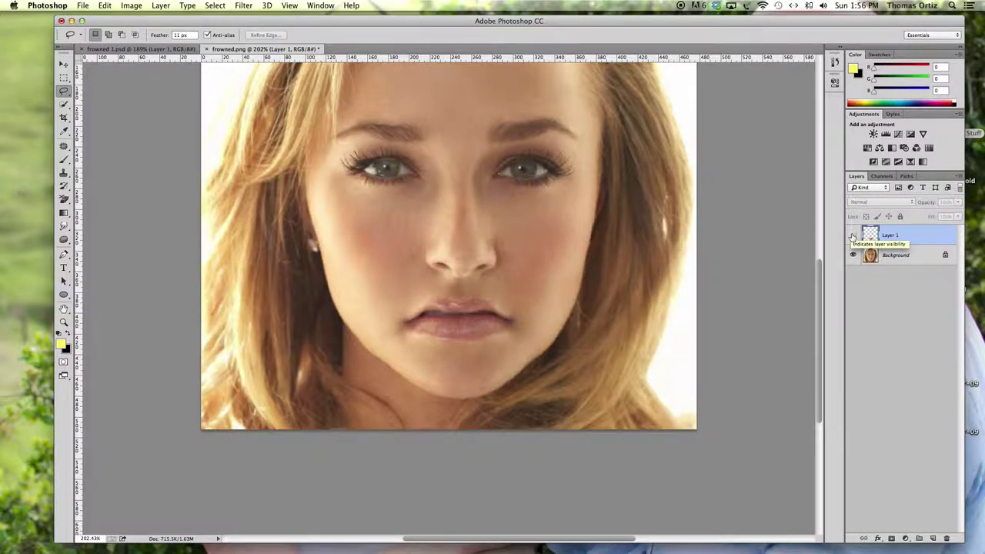
pyautogui.click(853, 236)
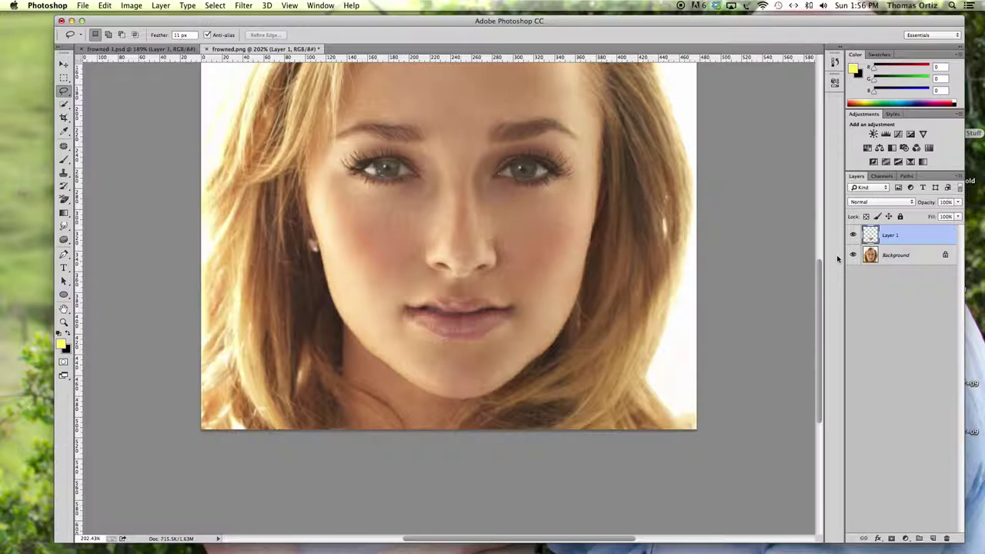
pyautogui.scroll(-3, 714, 250)
pyautogui.scroll(-1, 715, 251)
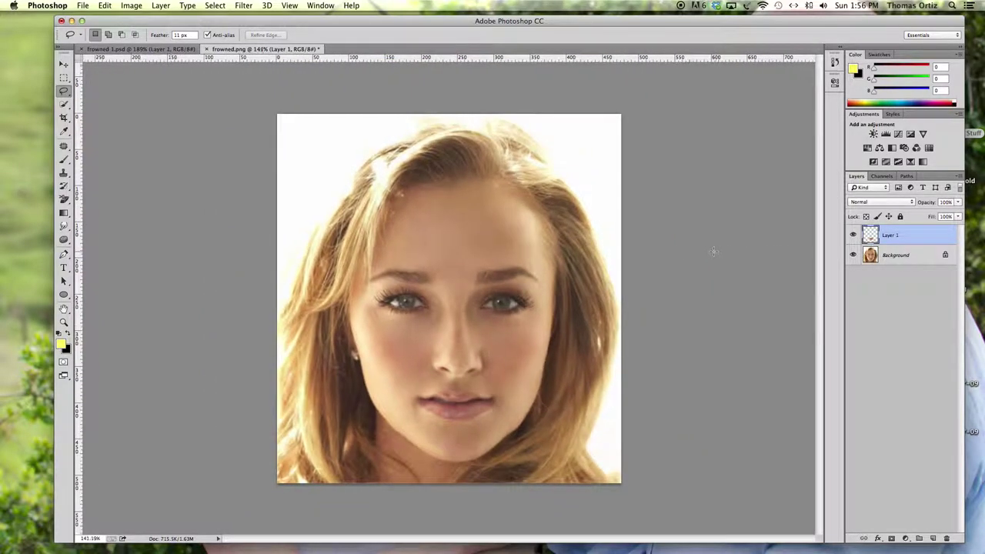
pyautogui.scroll(2, 714, 250)
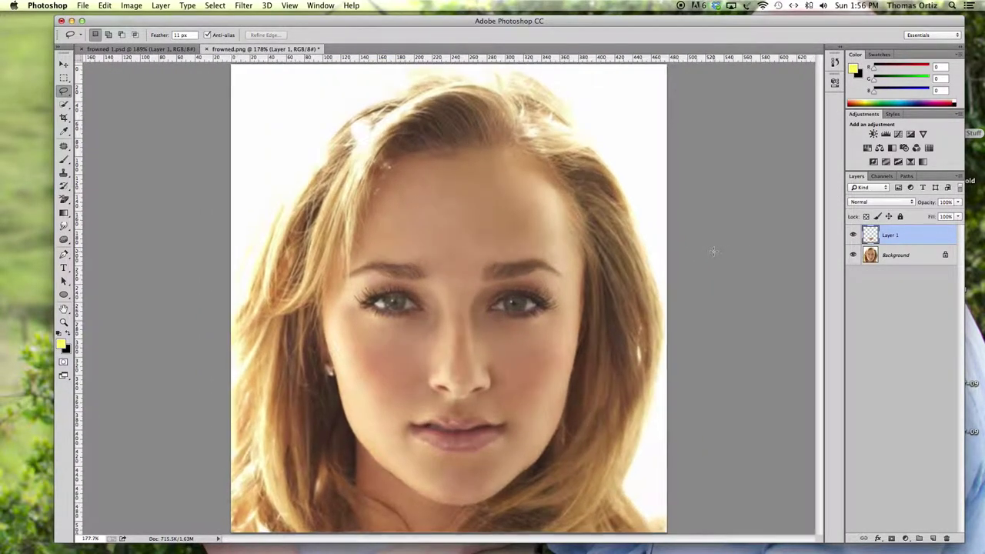
# Step: In frowned 1.psd, hide and reshow the mouth layer, and shift the mouth slightly downward with the Move tool
pyautogui.click(116, 50)
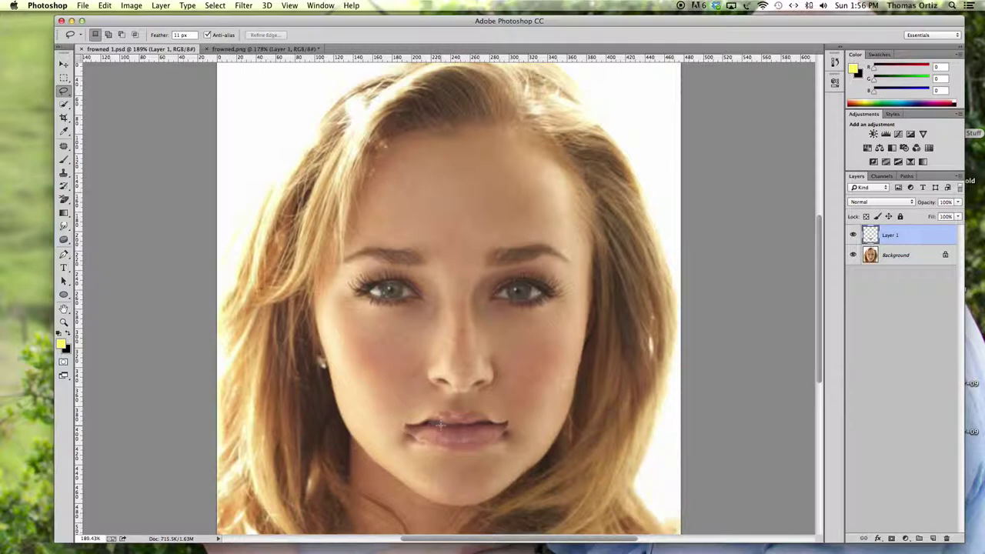
pyautogui.click(64, 64)
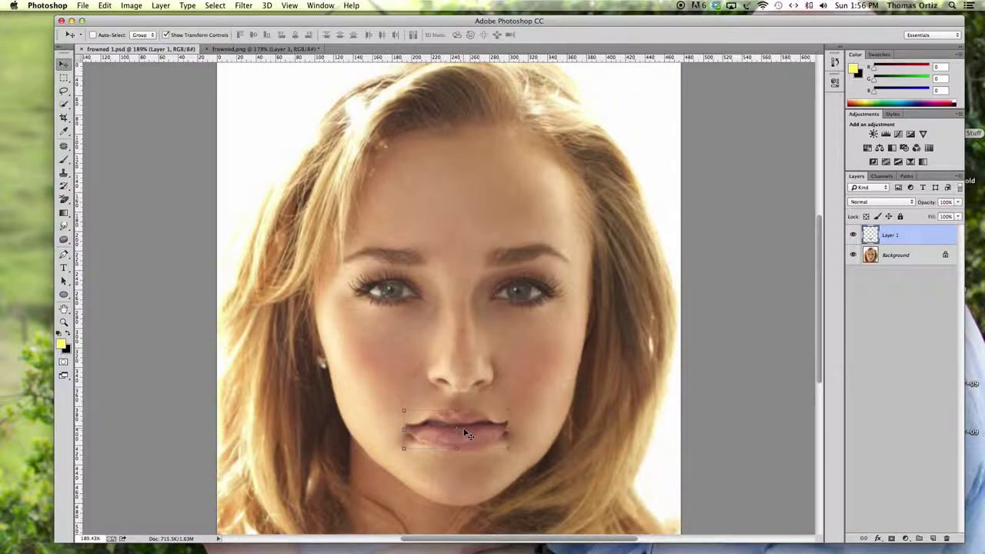
pyautogui.click(852, 236)
pyautogui.click(853, 236)
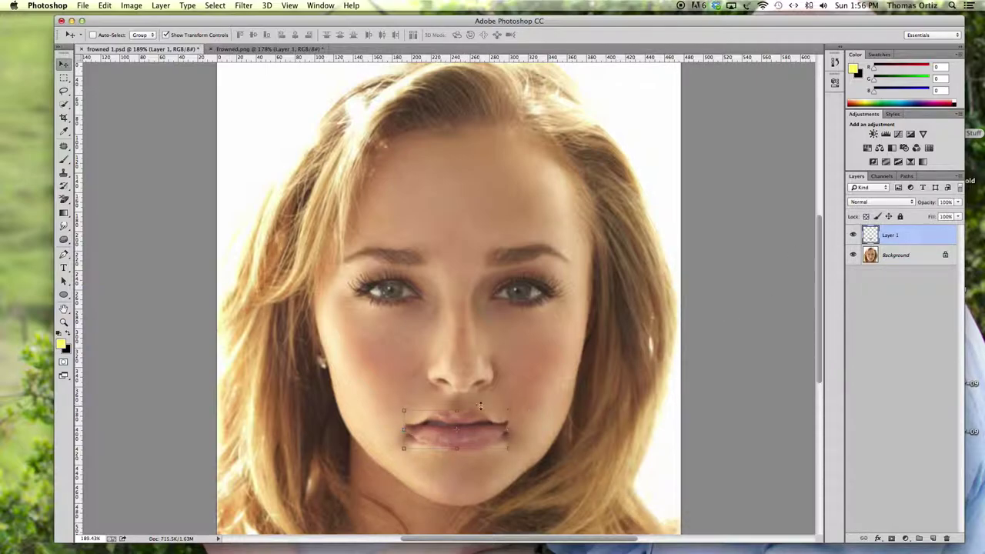
pyautogui.moveTo(471, 421)
pyautogui.mouseDown()
pyautogui.moveTo(472, 363)
pyautogui.moveTo(483, 381)
pyautogui.moveTo(472, 434)
pyautogui.mouseUp()
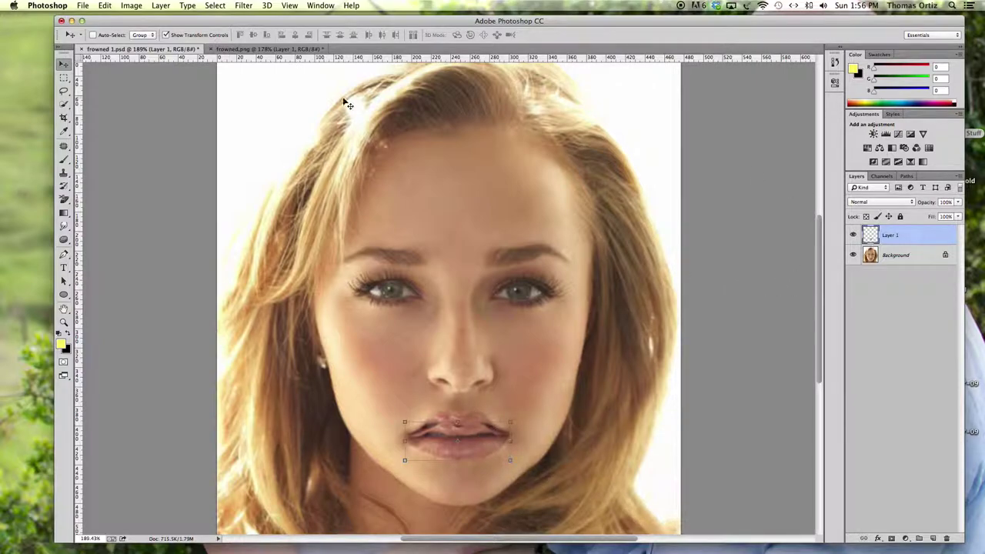
# Step: Return to frowned.png and inspect the warped mouth by hiding and reshowing Layer 1, and then the Background layer
pyautogui.click(267, 50)
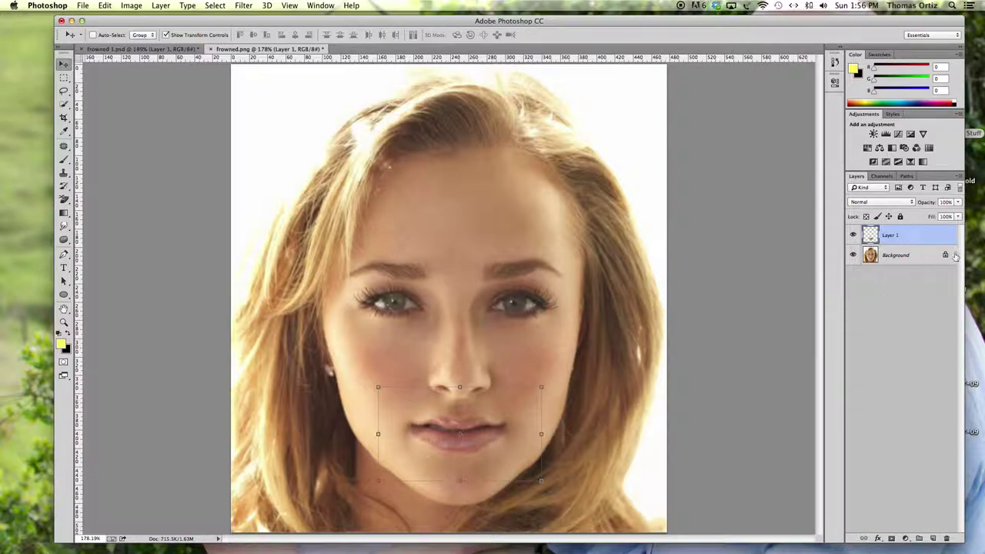
pyautogui.click(853, 235)
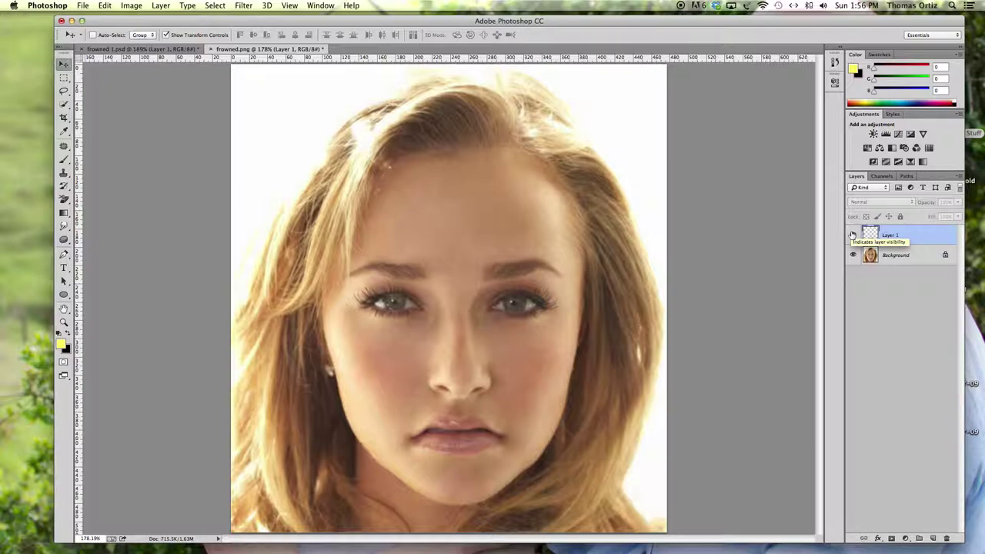
pyautogui.click(853, 235)
pyautogui.click(853, 256)
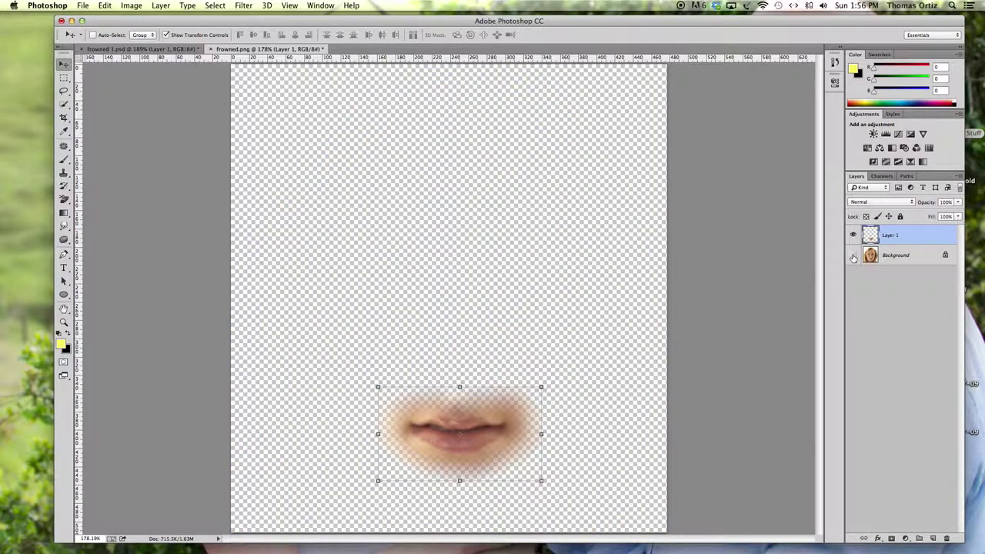
pyautogui.click(853, 257)
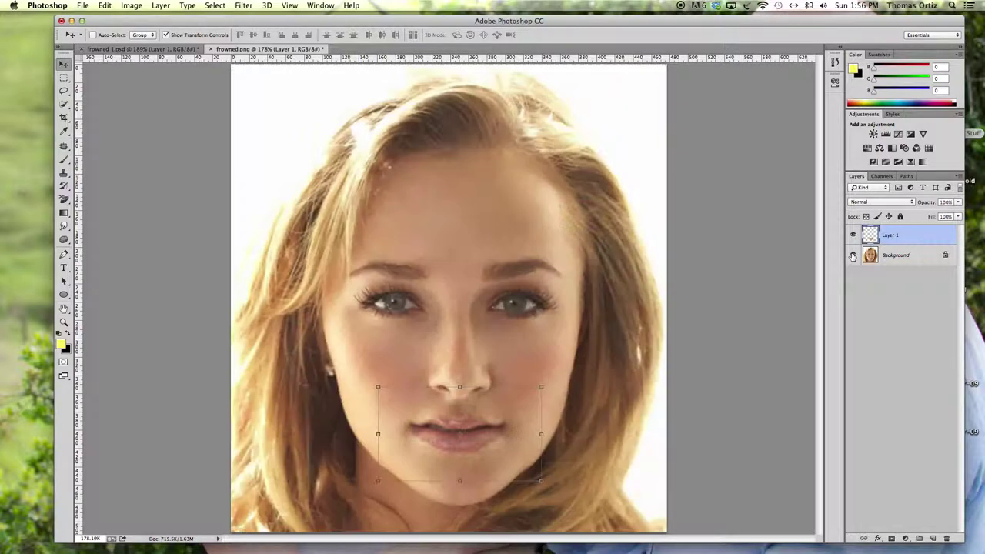